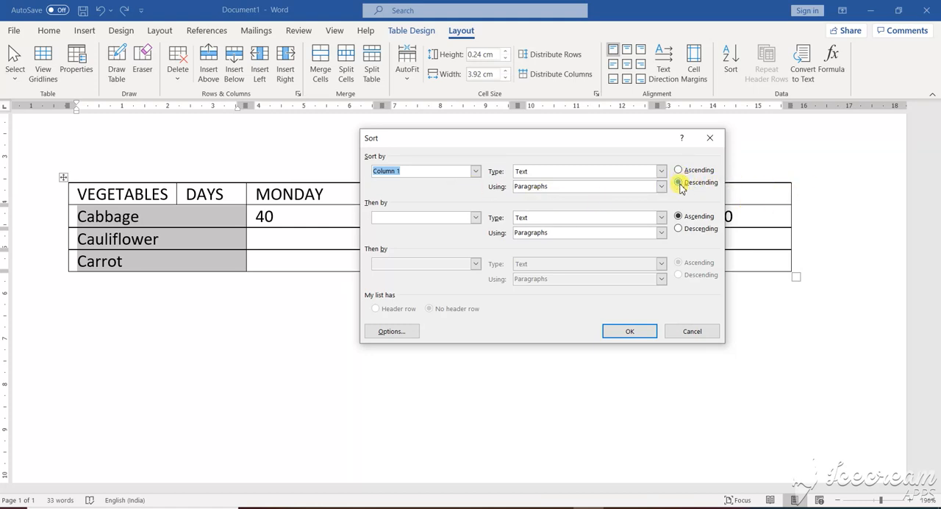
# Sort the vegetable rows by Column 1 as text in descending order
pyautogui.click(624, 333)
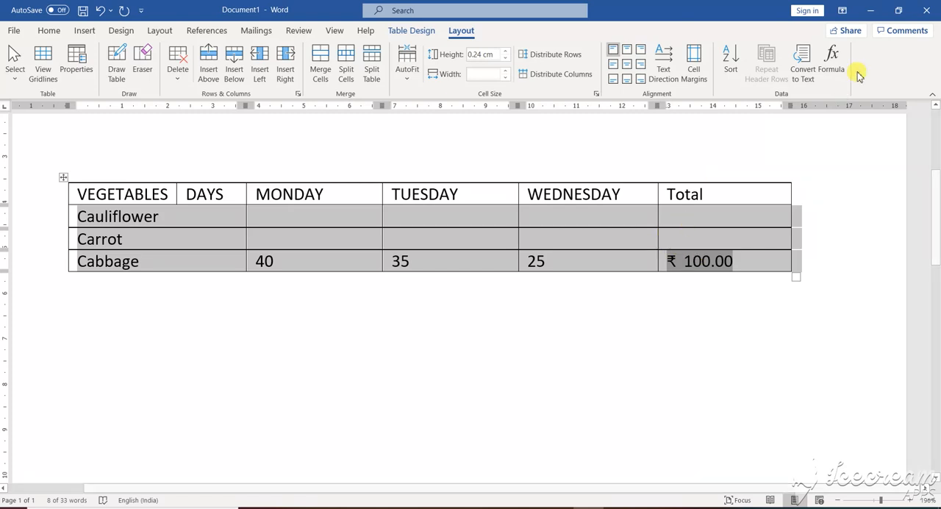
# Sort the vegetable rows by Column 1 as text in ascending order
pyautogui.click(737, 73)
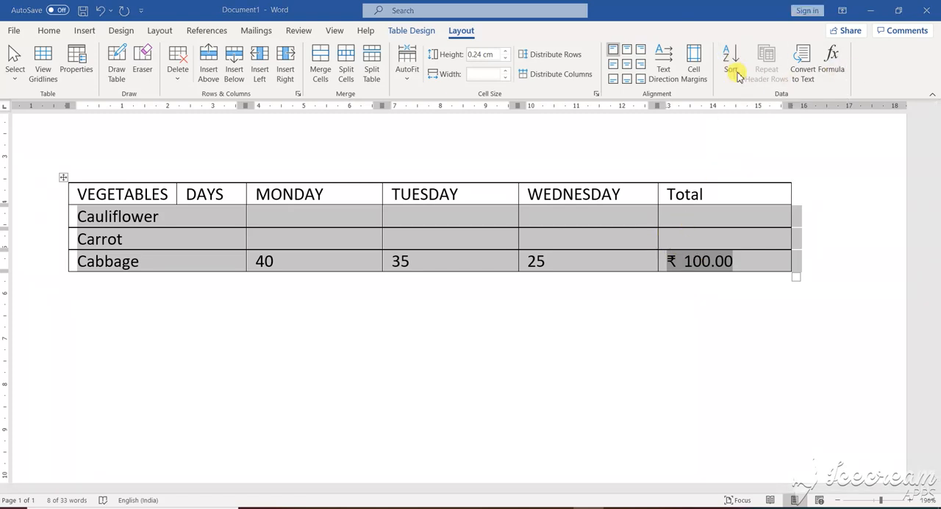
pyautogui.click(478, 171)
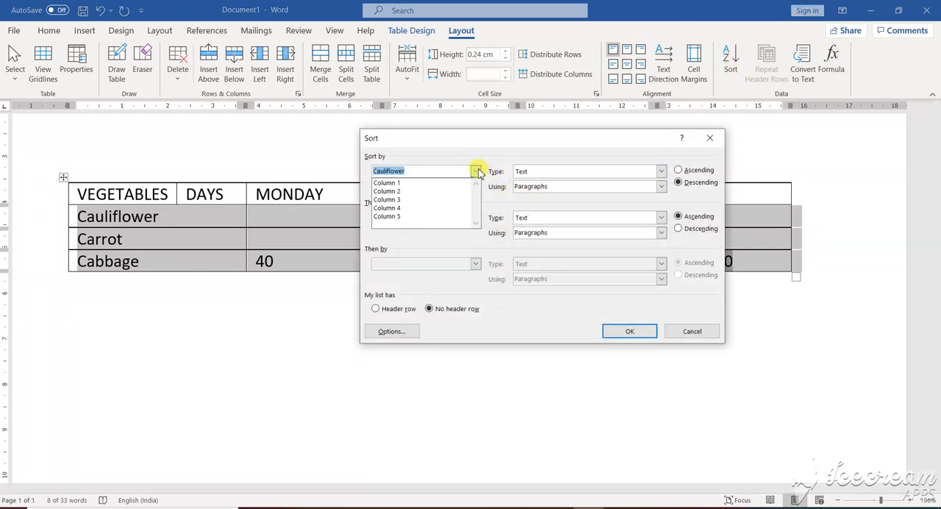
pyautogui.click(418, 184)
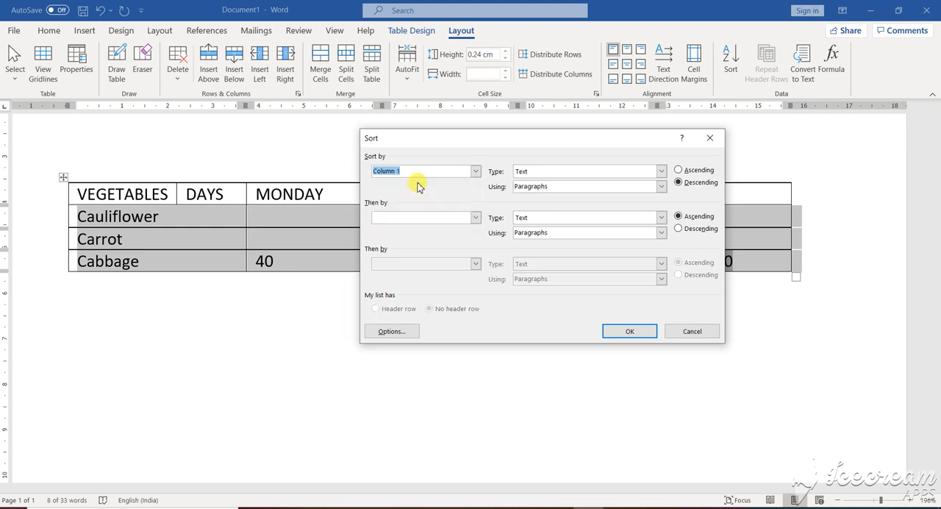
pyautogui.click(680, 171)
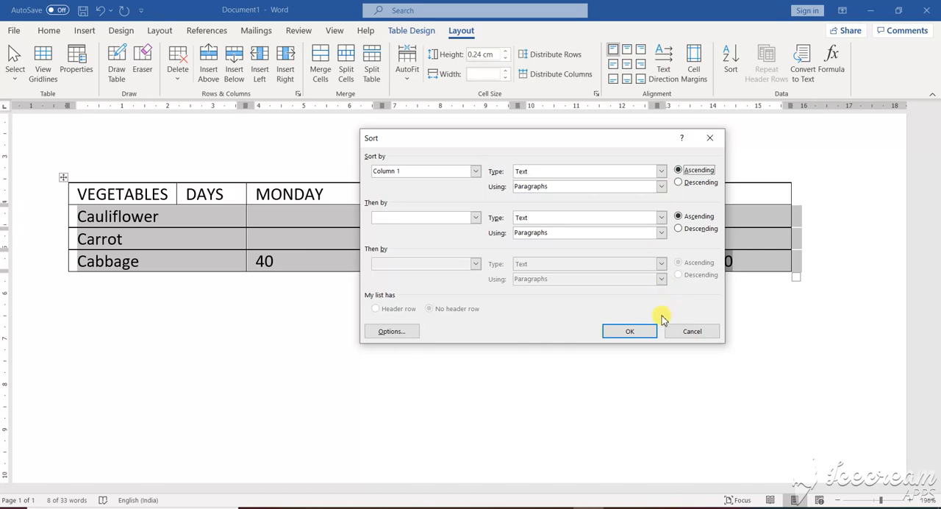
pyautogui.click(630, 331)
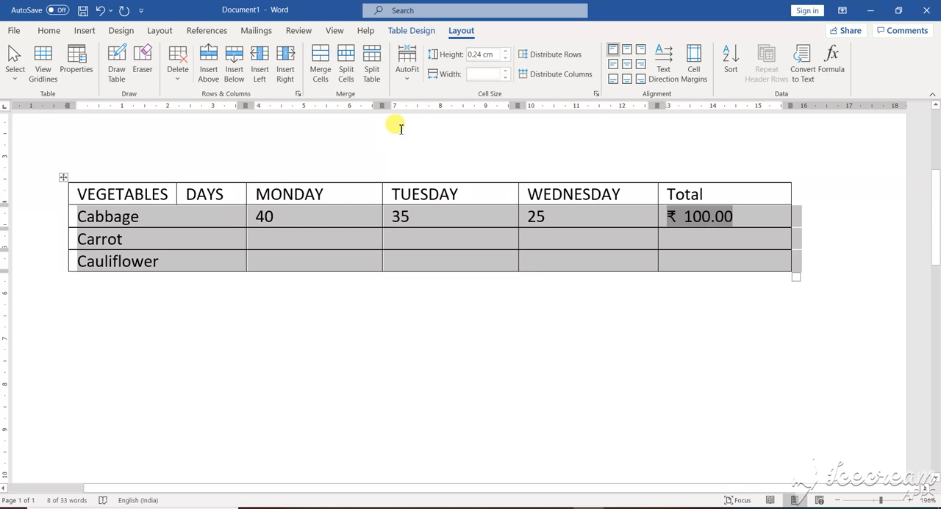
# Fill the Carrot row with 55 for Monday, 20 for Tuesday and 10 for Wednesday
pyautogui.click(278, 240)
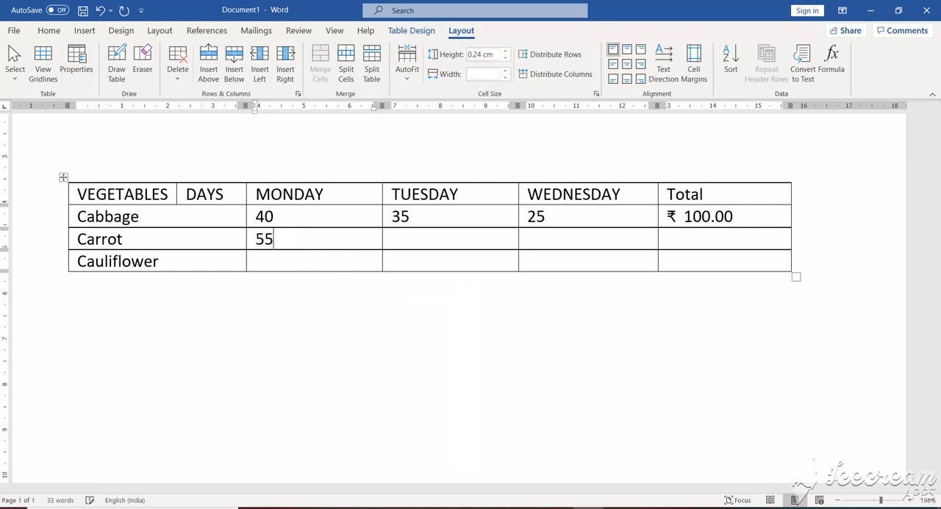
pyautogui.press('Tab')
pyautogui.press('Tab')
pyautogui.write('10')
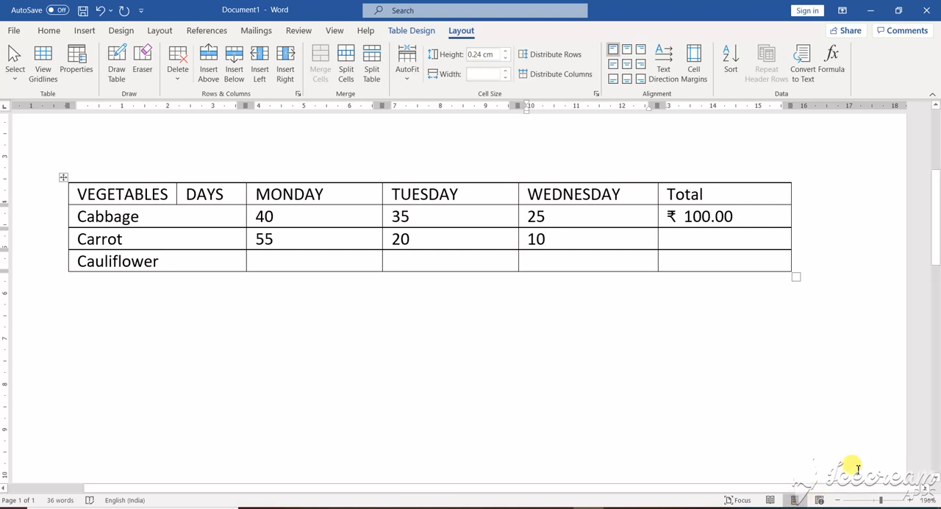
# Fill the Cauliflower row with 40 for Monday, 20 for Tuesday and 10 for Wednesday
pyautogui.click(290, 262)
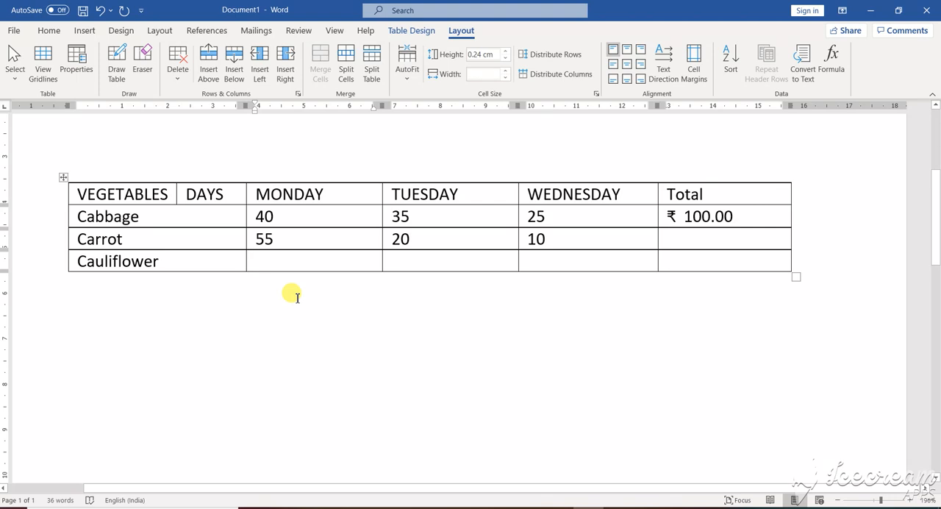
pyautogui.write('6')
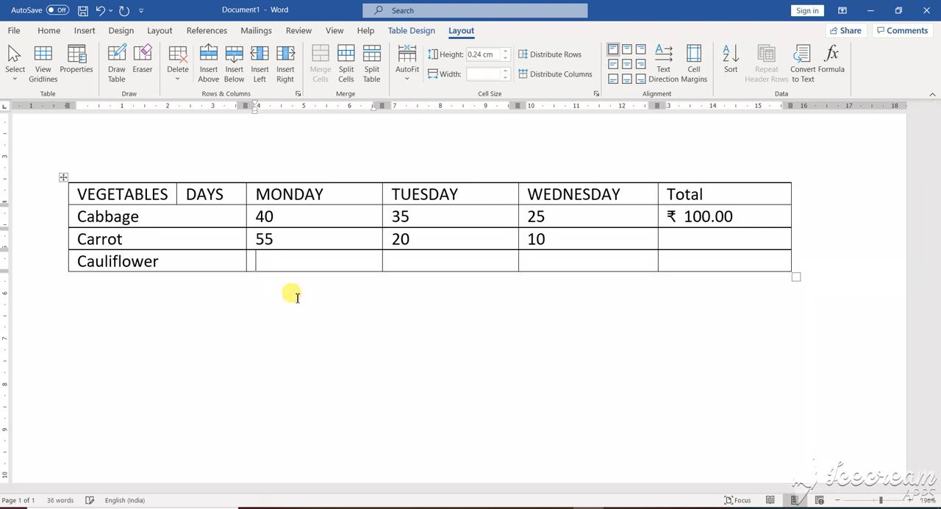
pyautogui.write('40')
pyautogui.press('Tab')
pyautogui.write('20')
pyautogui.press('Tab')
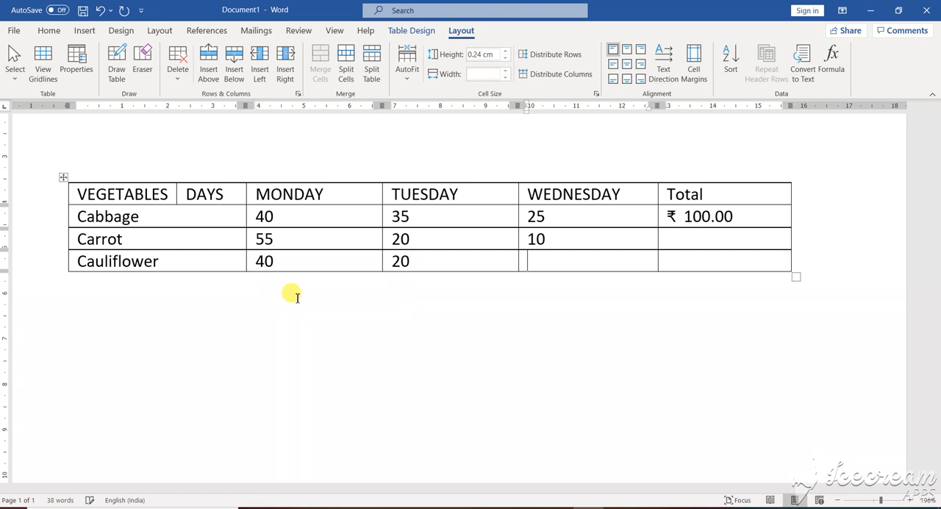
pyautogui.write('10')
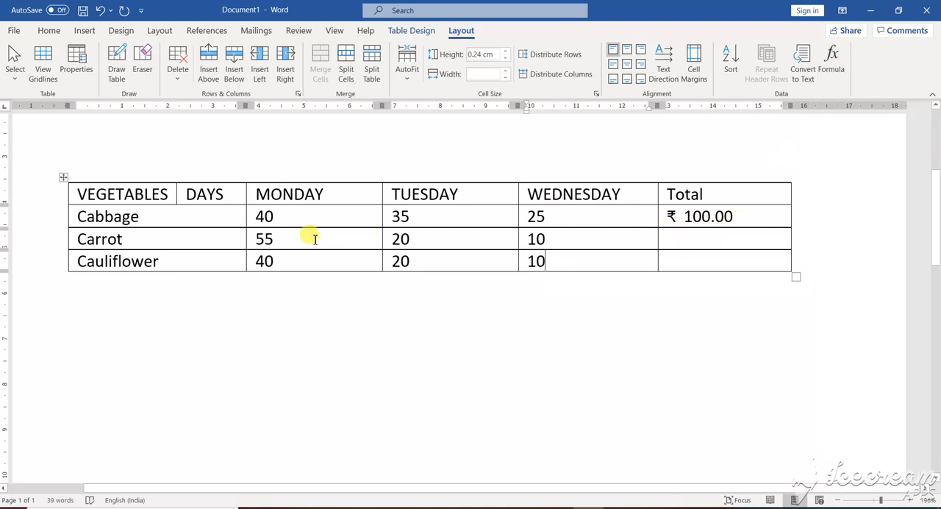
# Draw a vertical dividing line through the MONDAY column, from the header down to the Cauliflower row
pyautogui.click(409, 32)
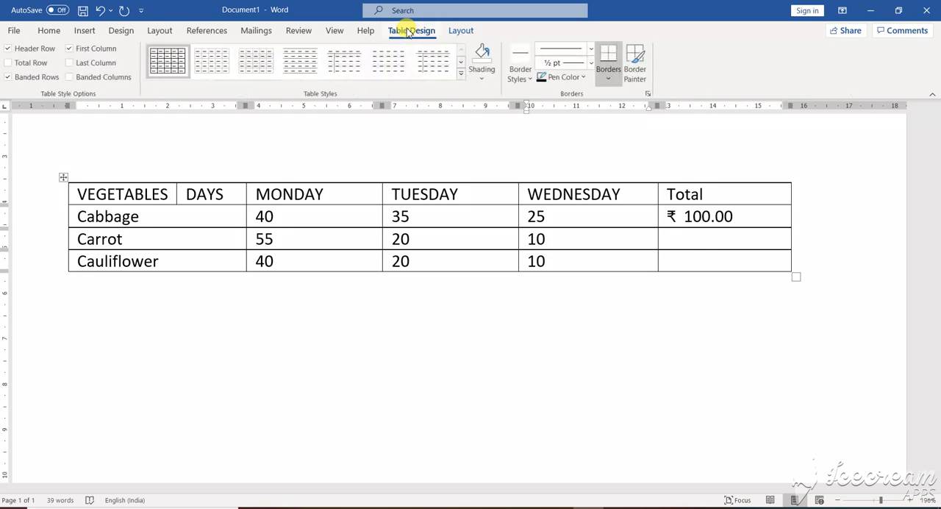
pyautogui.click(461, 32)
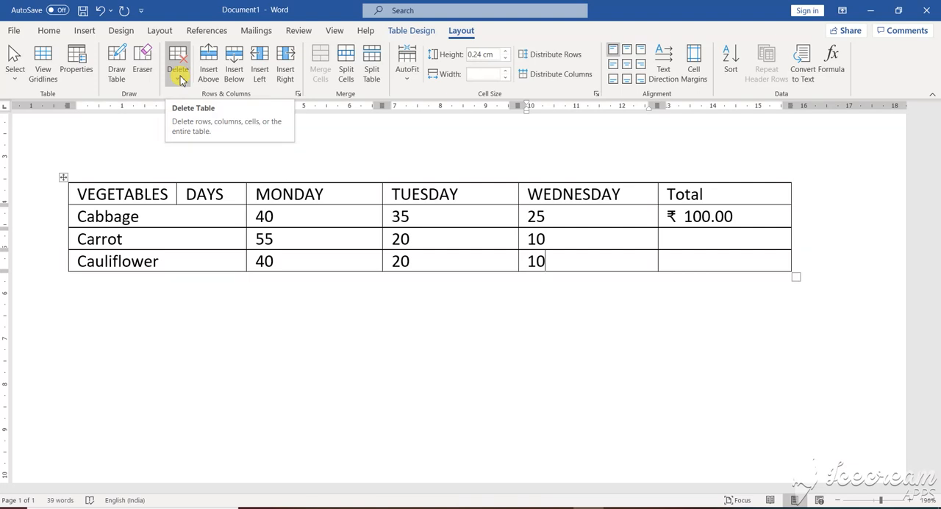
pyautogui.click(116, 62)
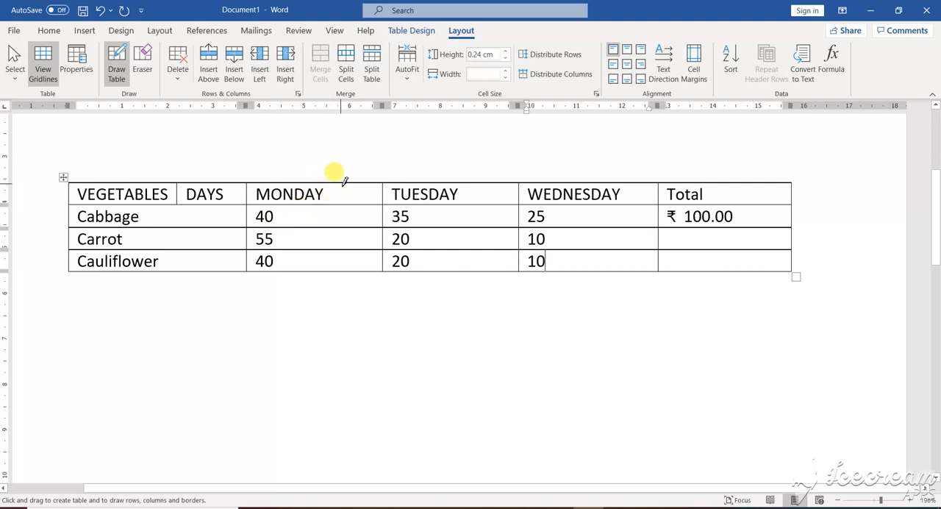
pyautogui.moveTo(344, 180); pyautogui.dragTo(339, 263)
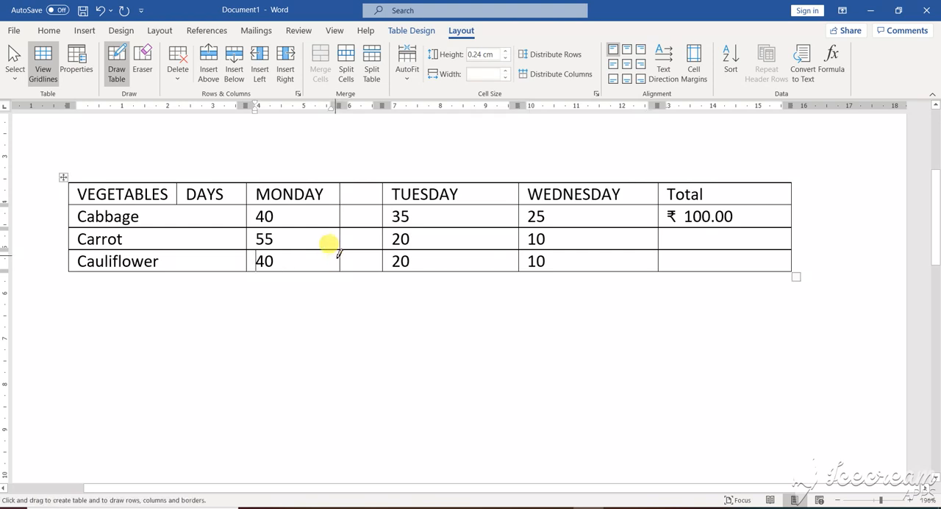
# Erase the drawn dividing line from every row of the MONDAY column and leave the Eraser tool
pyautogui.click(143, 61)
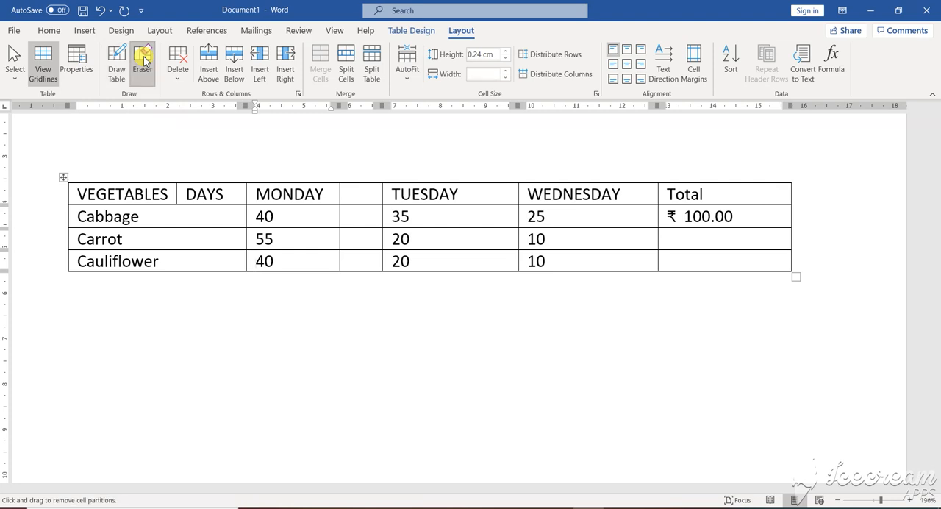
pyautogui.click(343, 194)
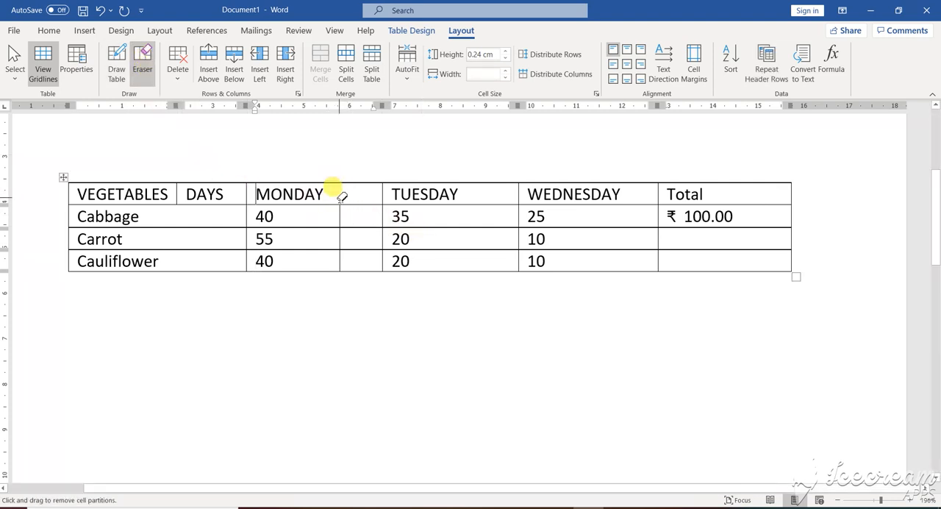
pyautogui.click(342, 214)
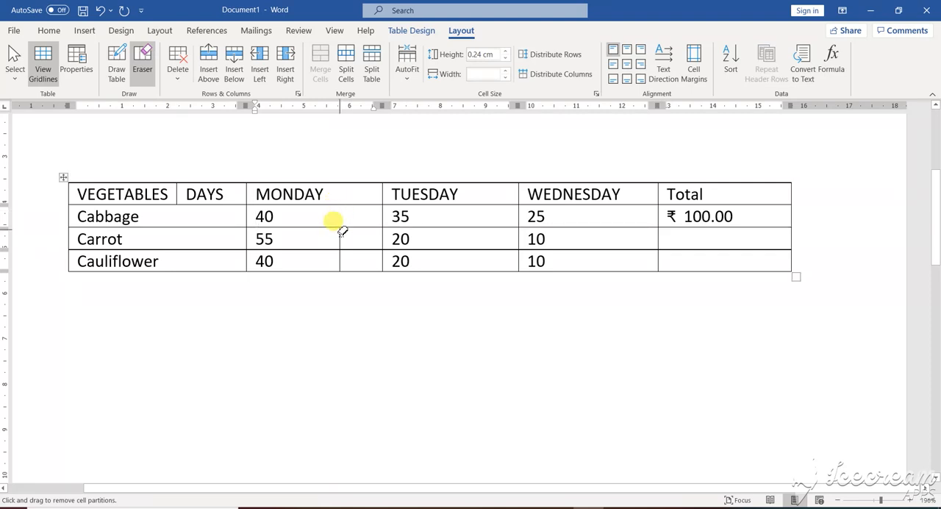
pyautogui.moveTo(343, 235); pyautogui.dragTo(342, 262)
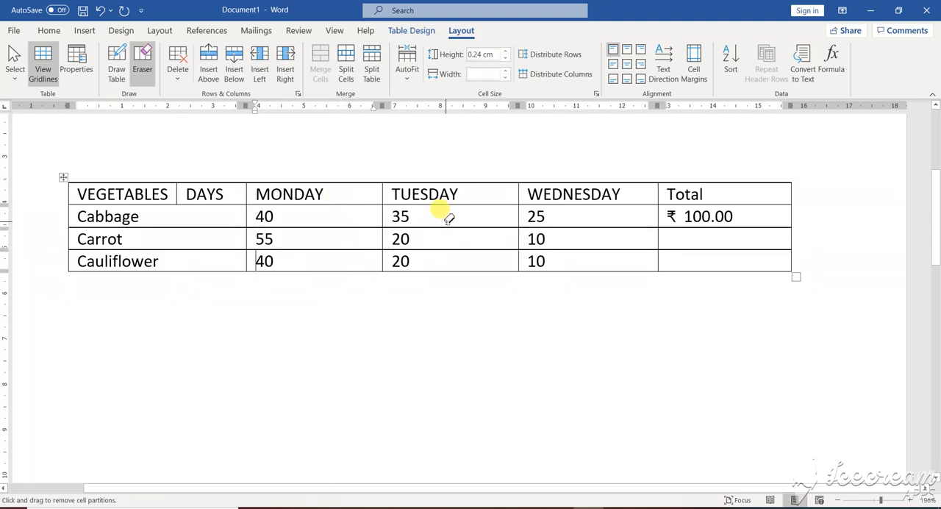
pyautogui.click(150, 78)
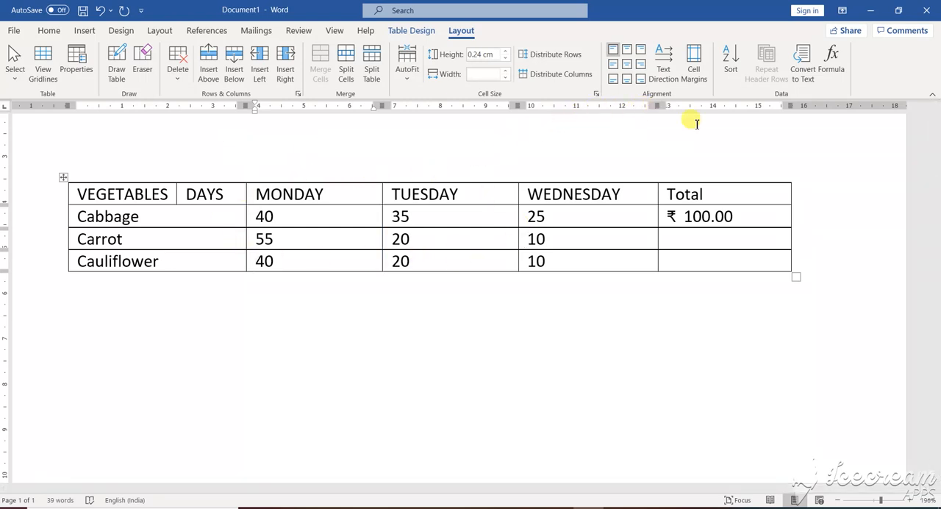
# Apply the Grid Table 6 Colorful - Accent 2 style to the table
pyautogui.click(401, 34)
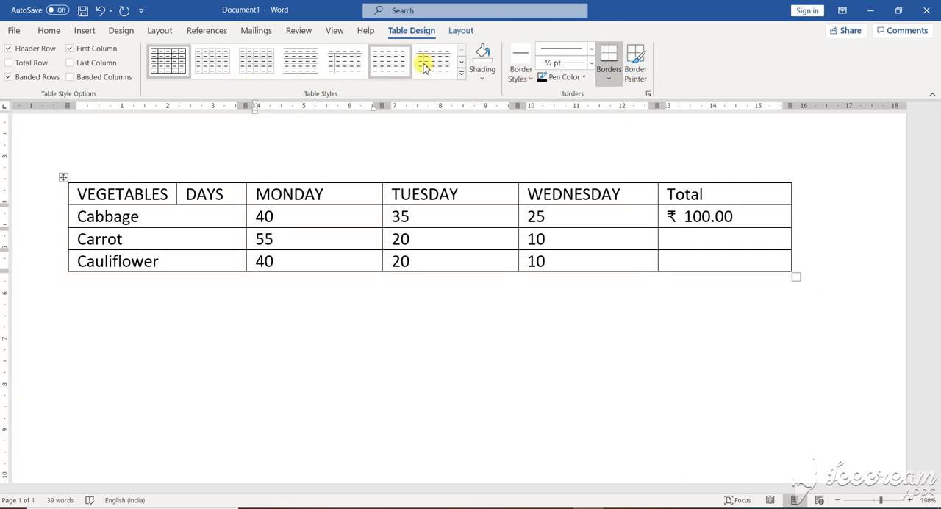
pyautogui.click(460, 78)
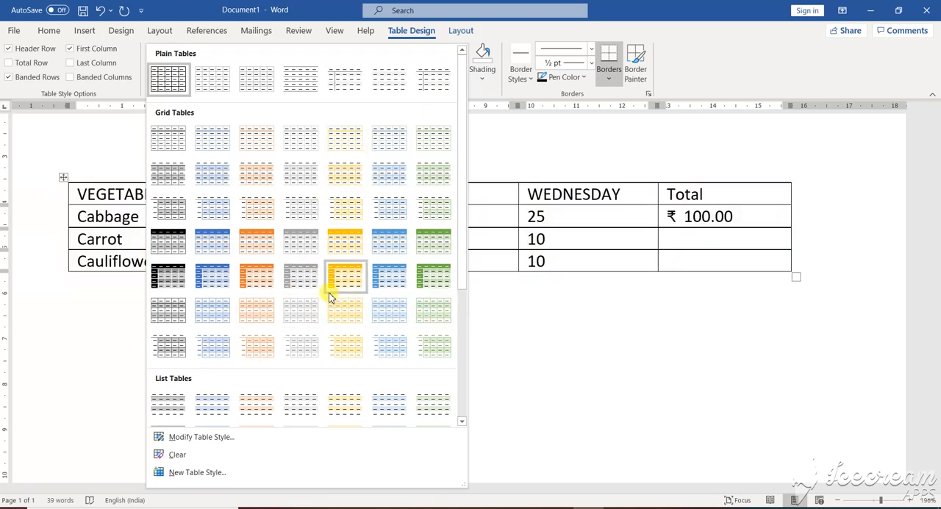
pyautogui.click(253, 316)
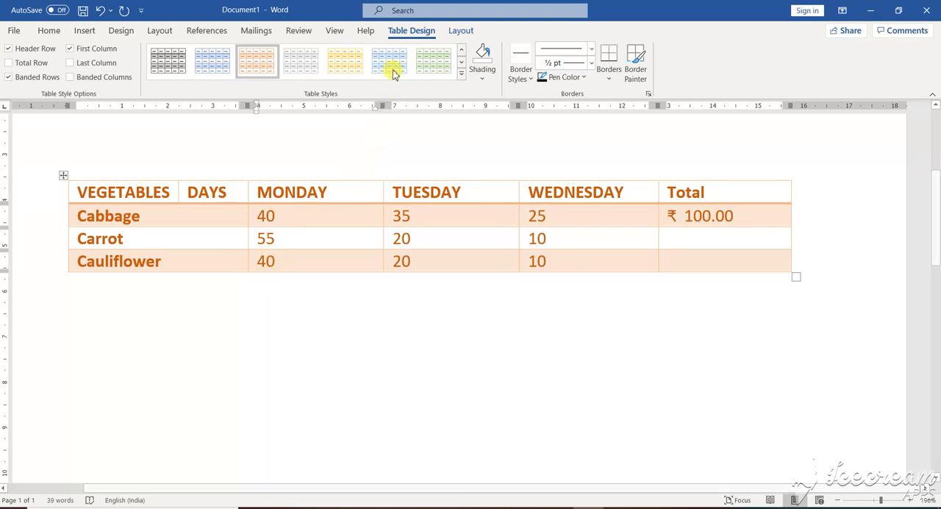
# Modify the table's current style to use the Showcard Gothic font and a light green fill for the whole table
pyautogui.click(461, 77)
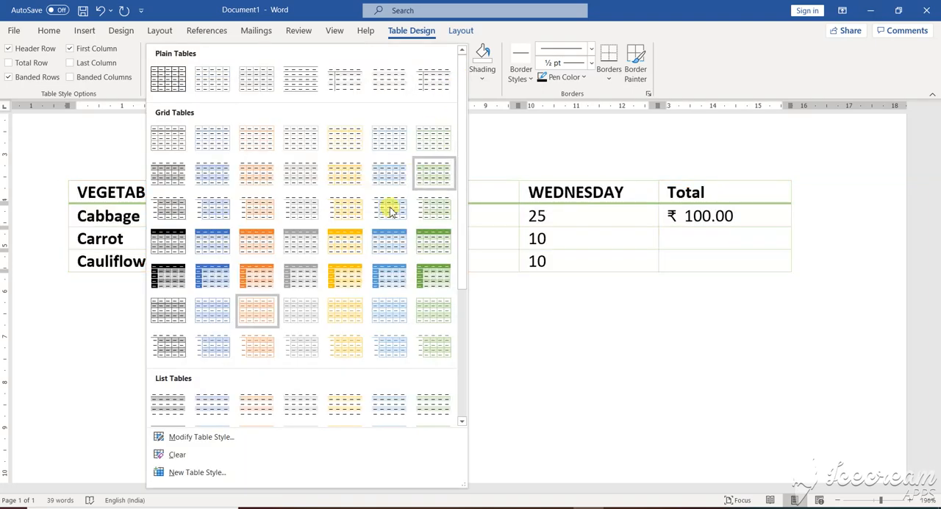
pyautogui.scroll(-3, 320, 285)
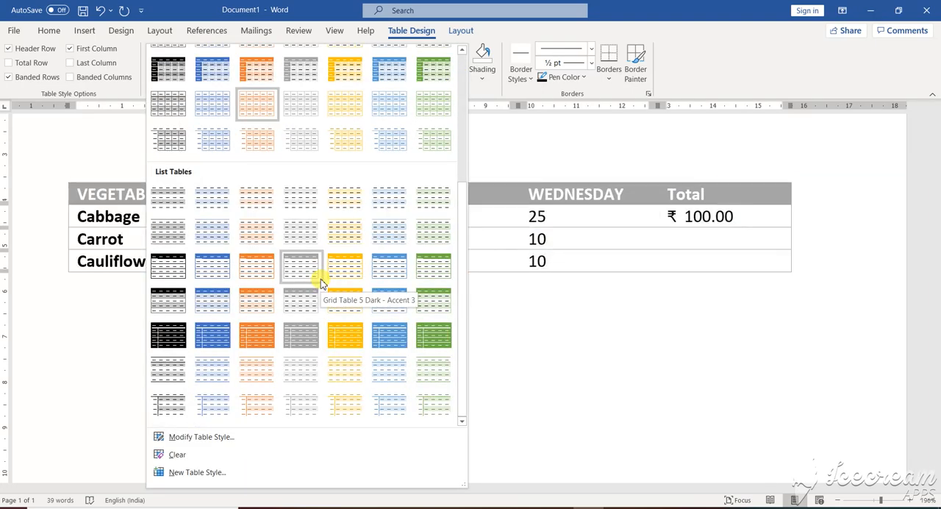
pyautogui.scroll(3, 302, 246)
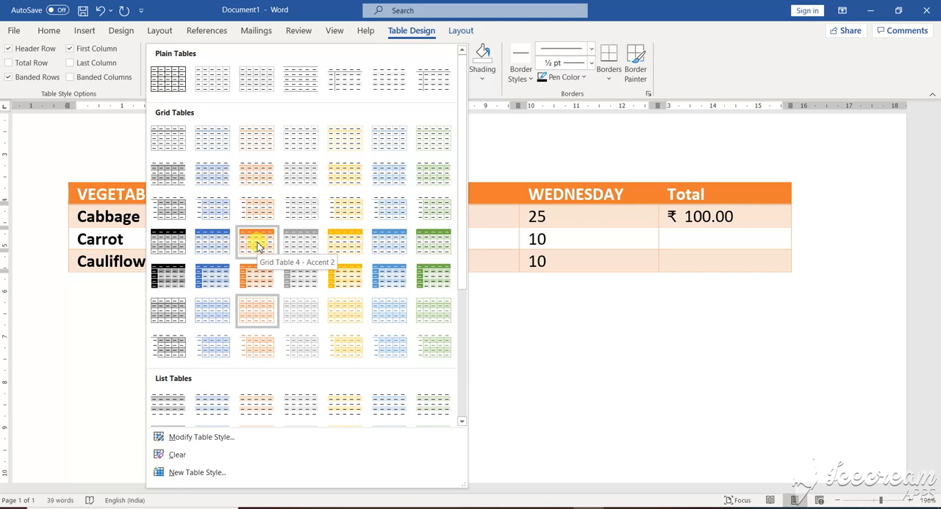
pyautogui.click(203, 438)
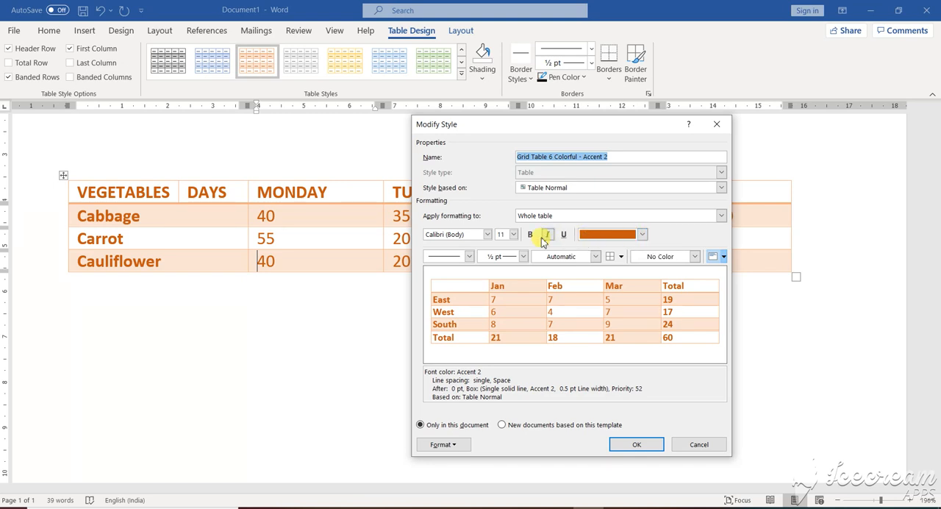
pyautogui.click(488, 234)
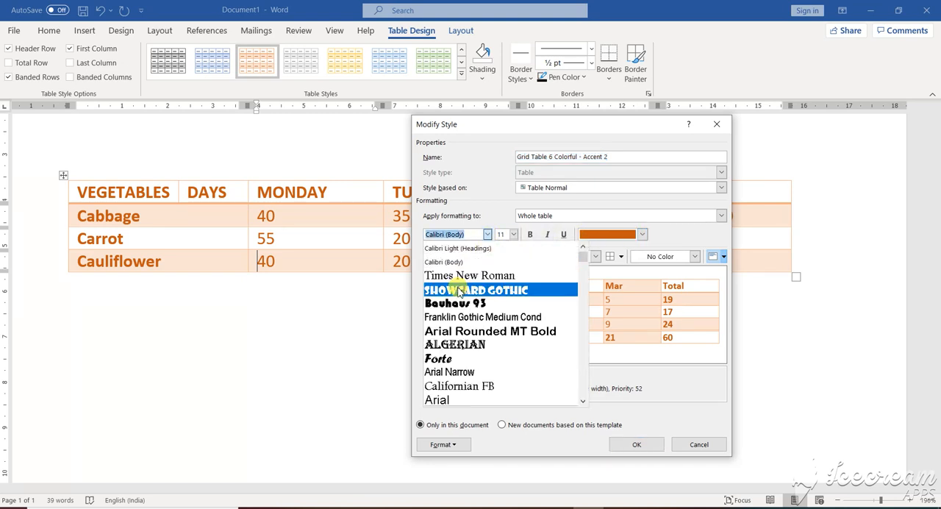
pyautogui.click(459, 292)
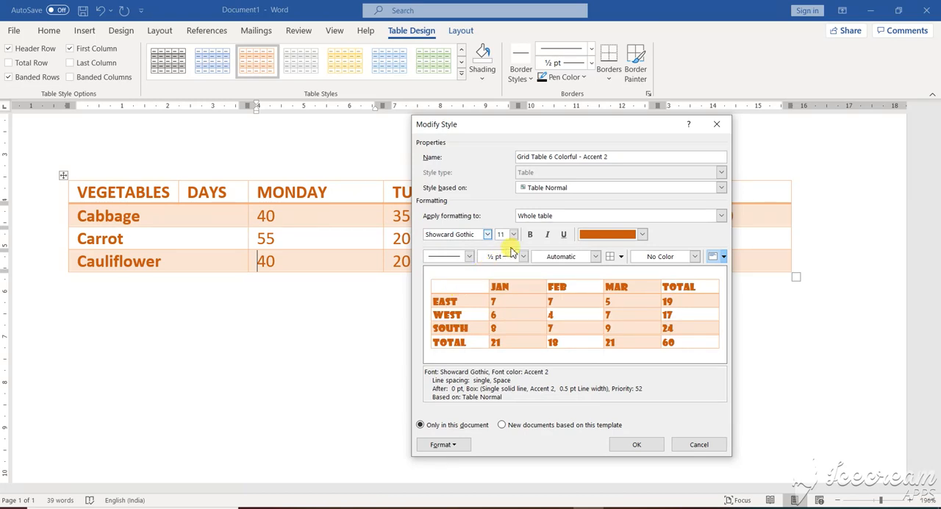
pyautogui.click(695, 256)
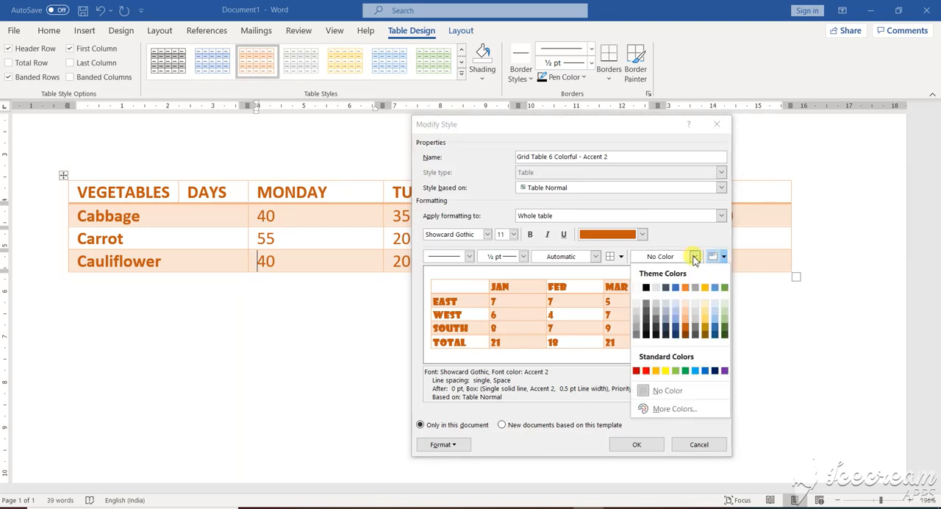
pyautogui.click(675, 370)
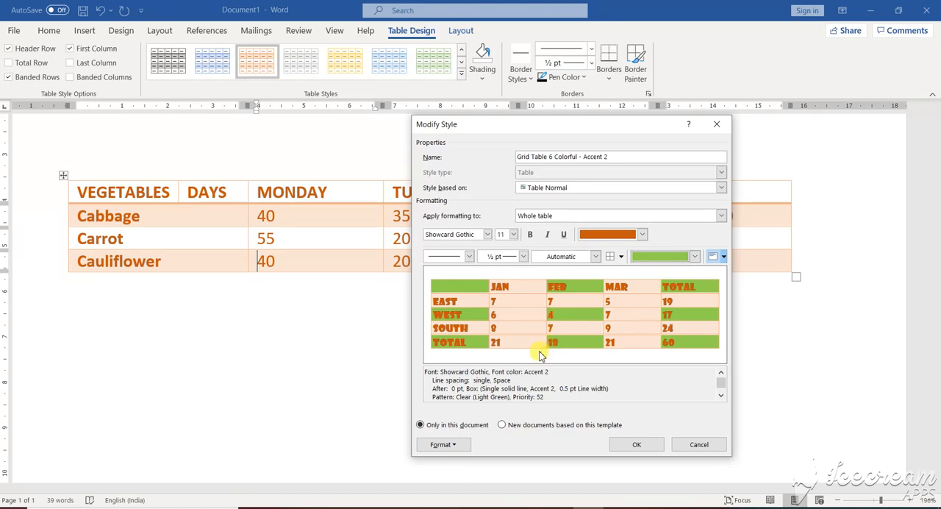
pyautogui.click(645, 448)
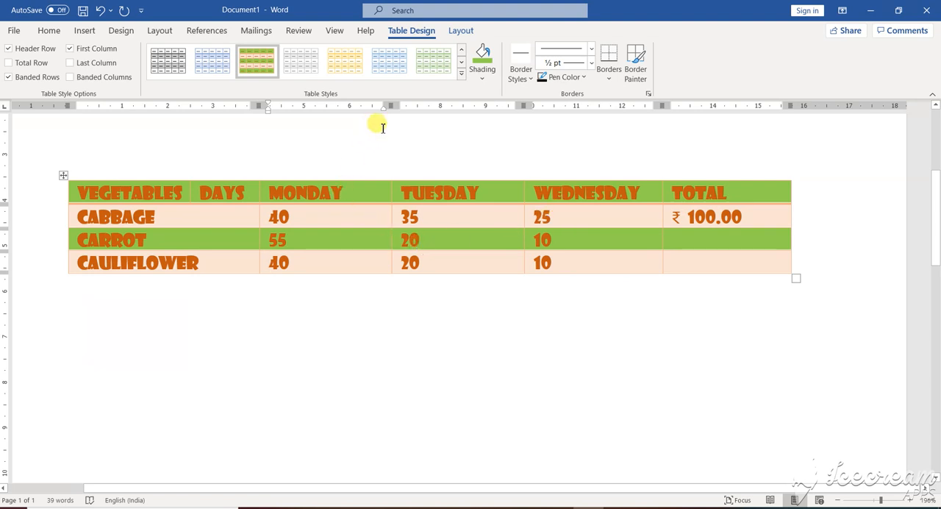
# Select the entire vegetable table
pyautogui.click(335, 153)
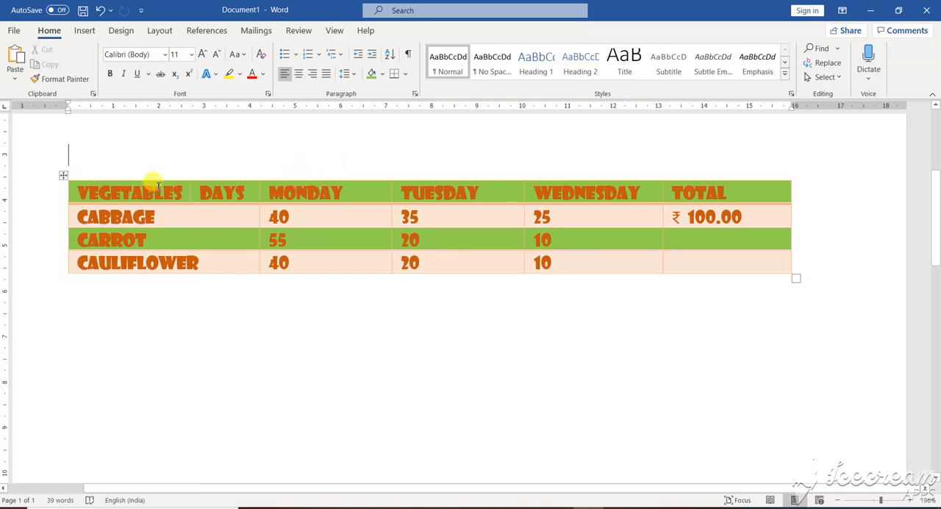
pyautogui.click(64, 177)
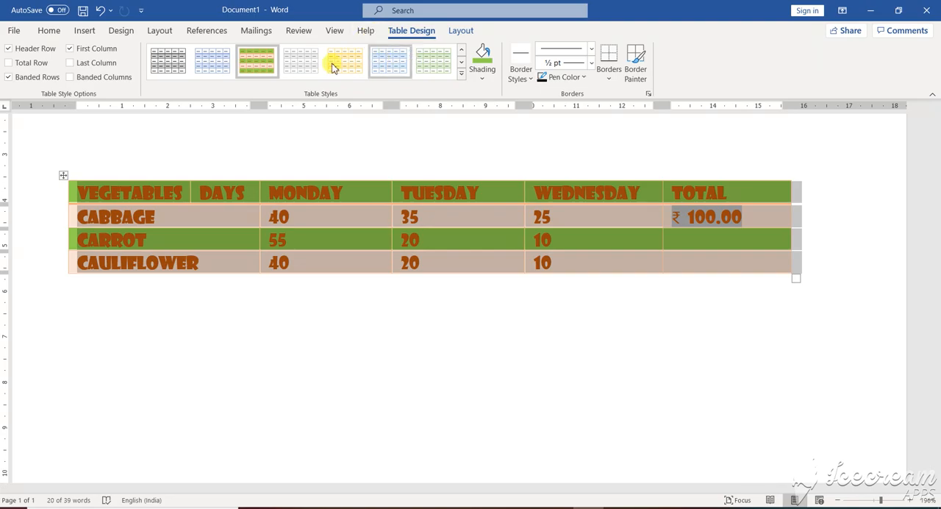